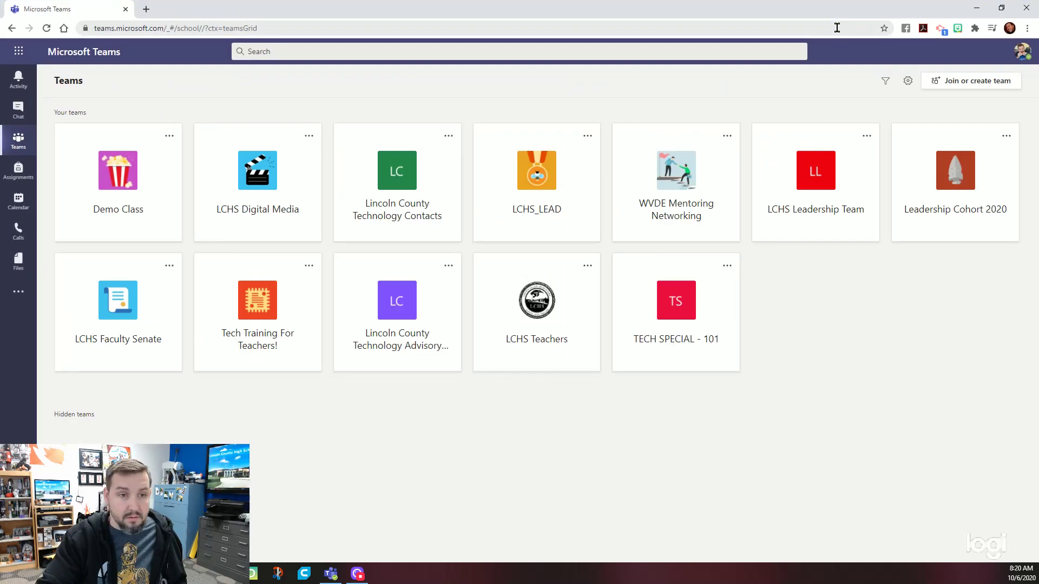
Switch to the Teams desktop app, expand the hidden teams to look through them, and collapse that group again.
{"action": "key", "text": "alt+Tab"}
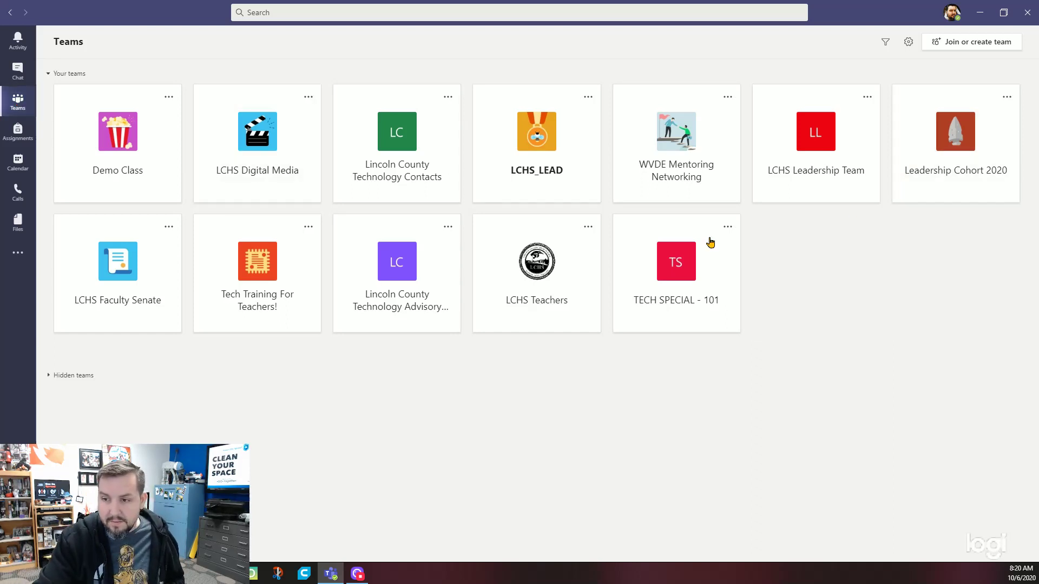
{"action": "left_click", "coordinate": [78, 376]}
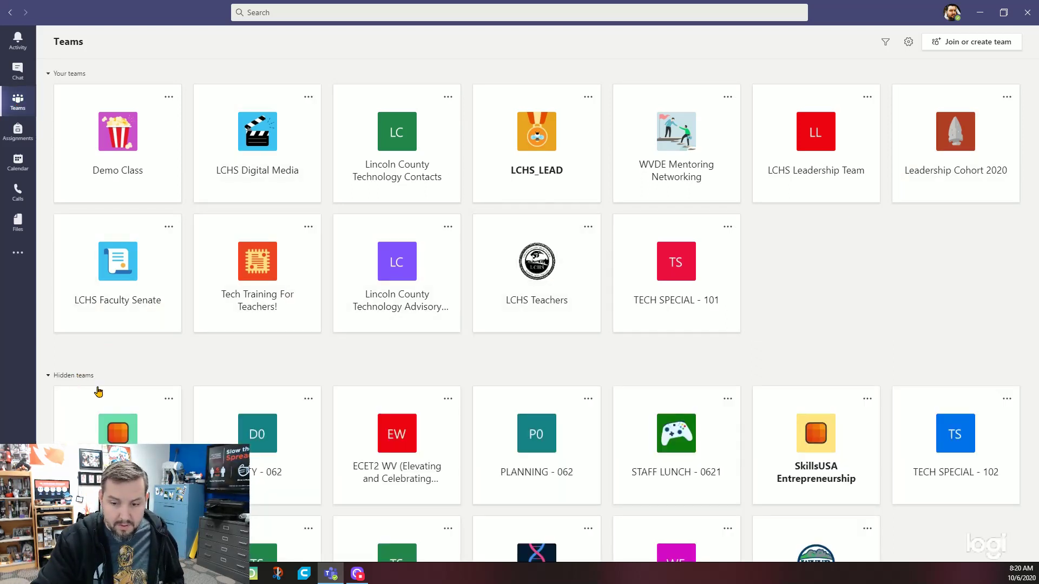
{"action": "scroll", "coordinate": [341, 417], "scroll_direction": "down", "scroll_amount": 3}
{"action": "scroll", "coordinate": [344, 418], "scroll_direction": "up", "scroll_amount": 3}
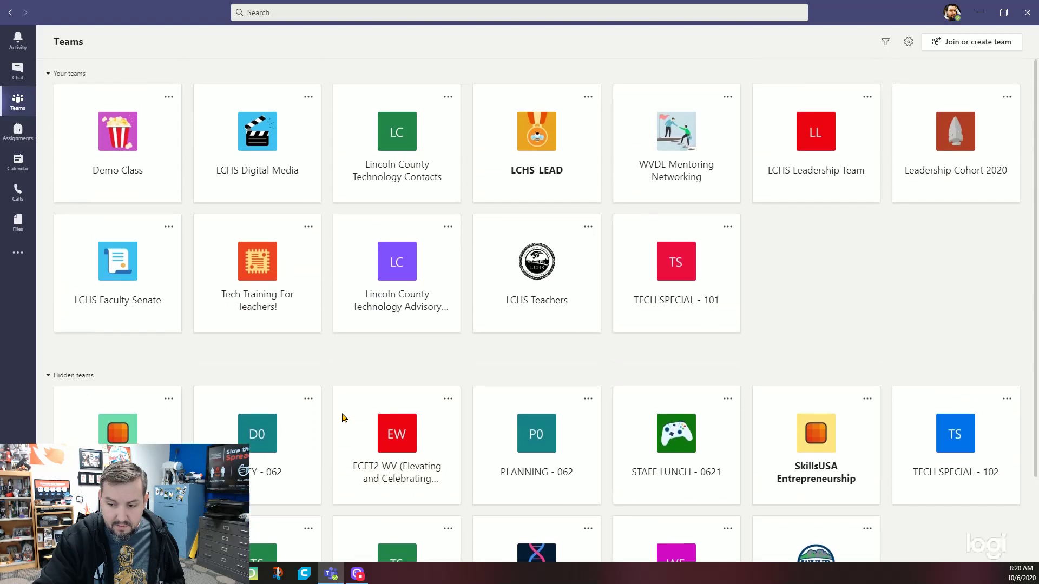
{"action": "left_click", "coordinate": [77, 375]}
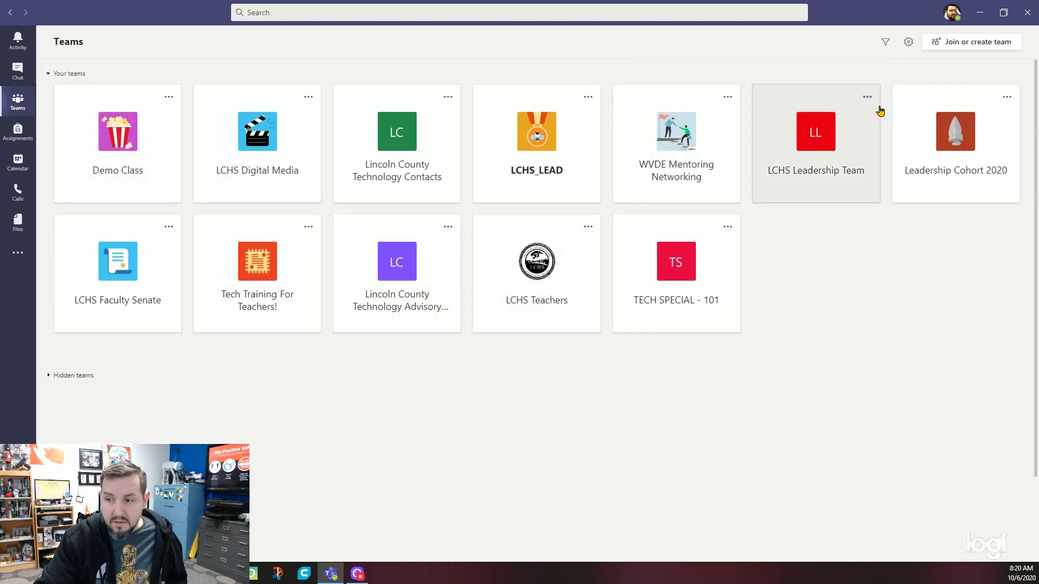
Open the TECH SPECIAL - 101 team, view its assignments, and return to the General channel's posts.
{"action": "left_click", "coordinate": [695, 295]}
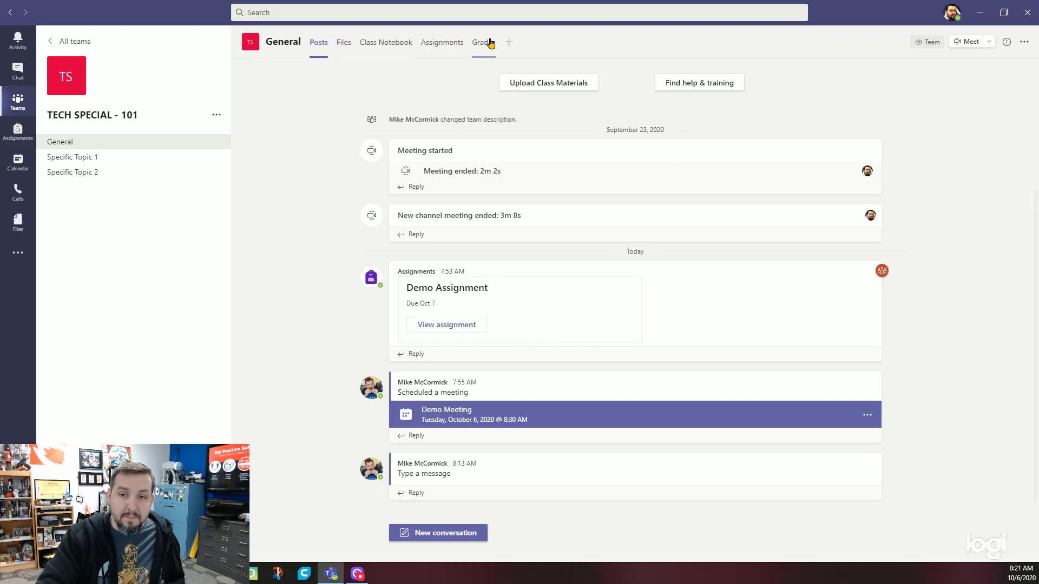
{"action": "left_click", "coordinate": [436, 47]}
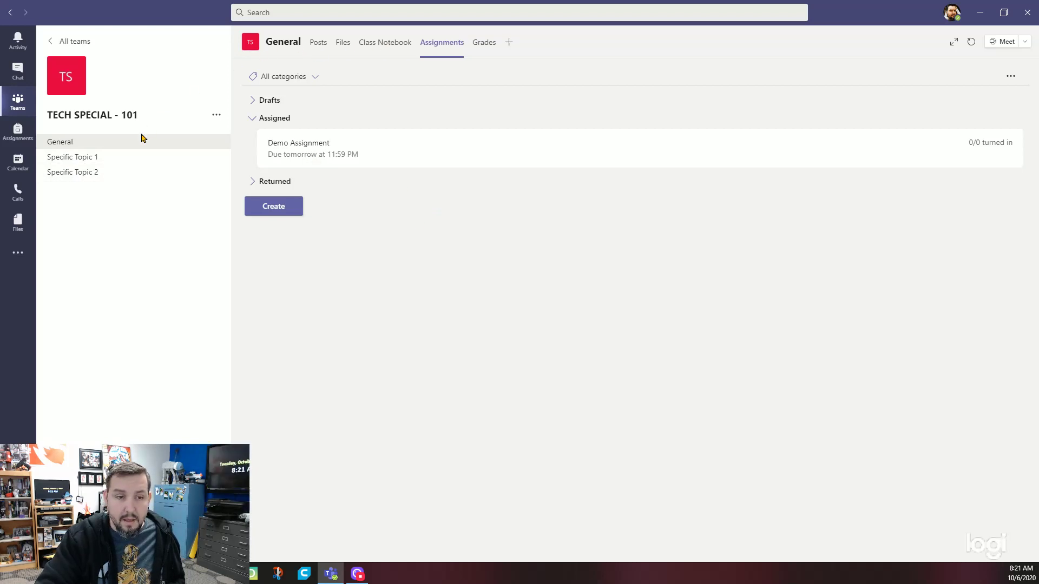
{"action": "left_click", "coordinate": [111, 145]}
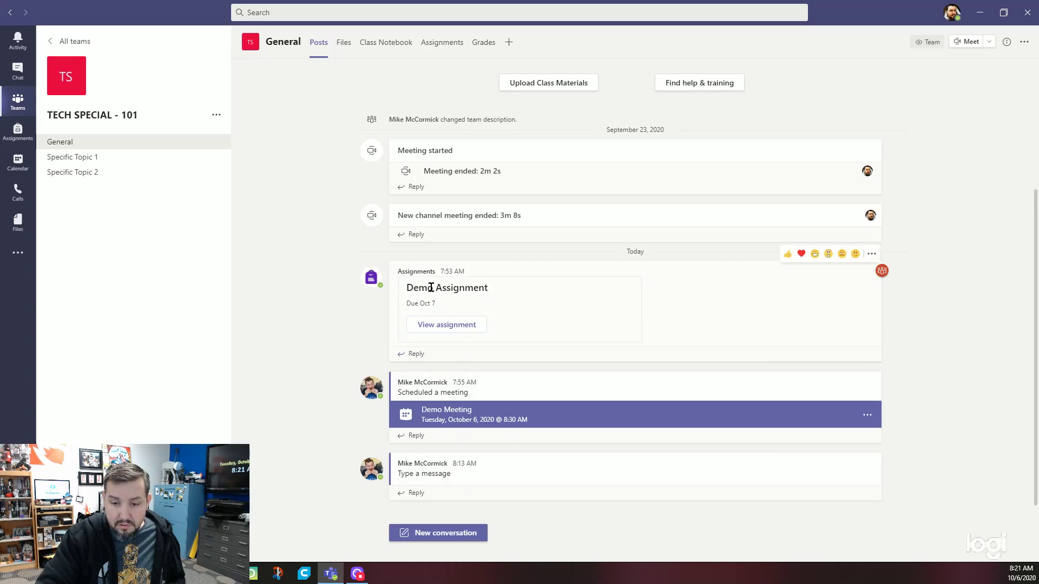
Open Demo Assignment from its channel post, preview it in student view, and return to the General channel's posts.
{"action": "left_click", "coordinate": [456, 325]}
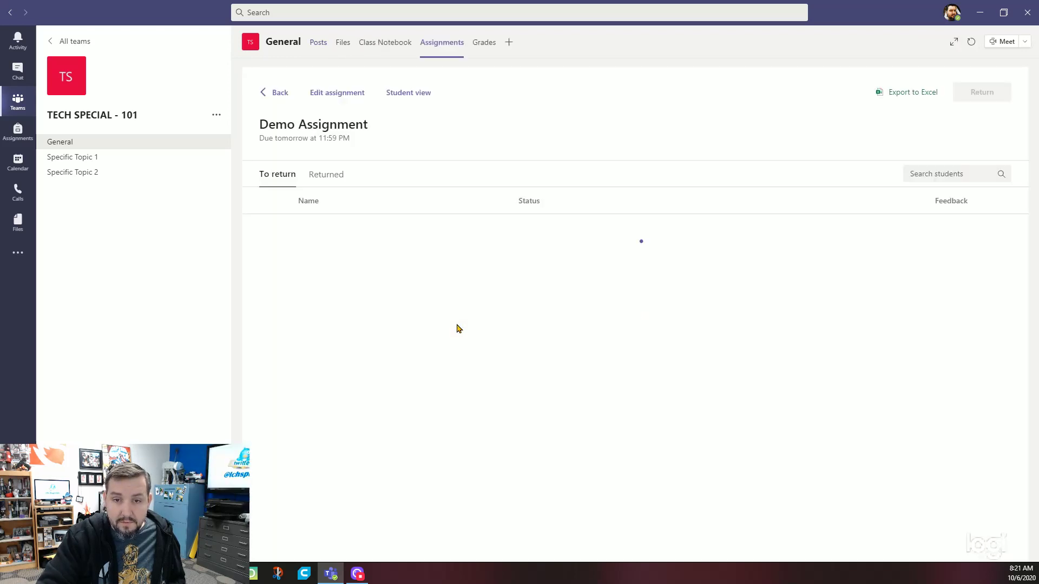
{"action": "left_click", "coordinate": [408, 95]}
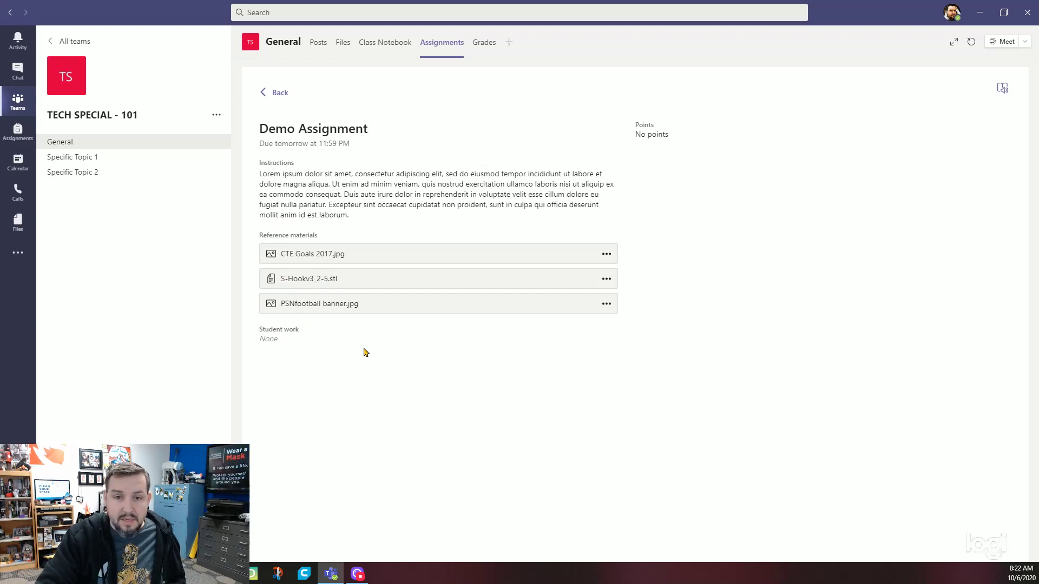
{"action": "left_click", "coordinate": [281, 92]}
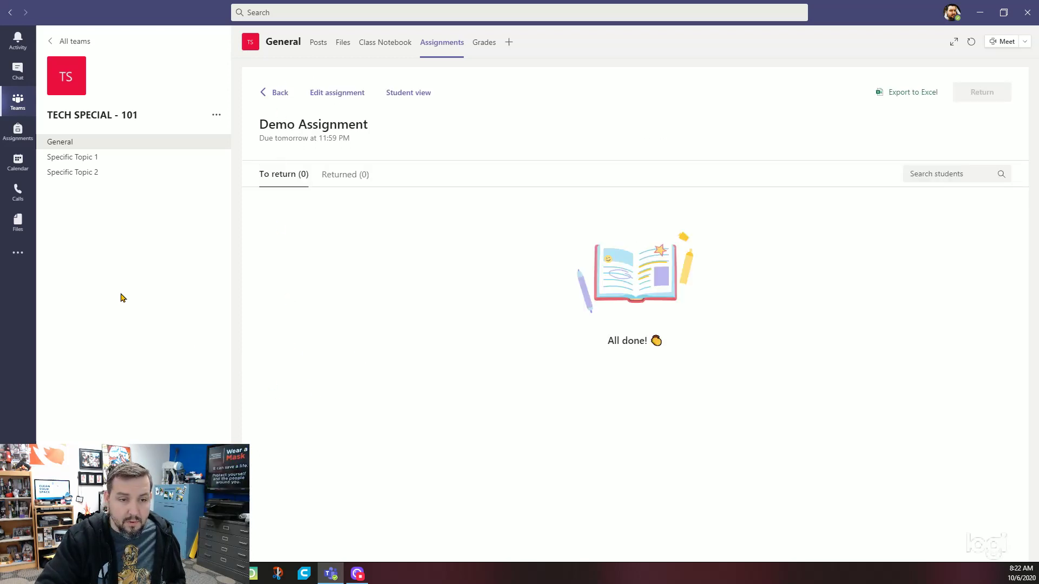
{"action": "left_click", "coordinate": [64, 142]}
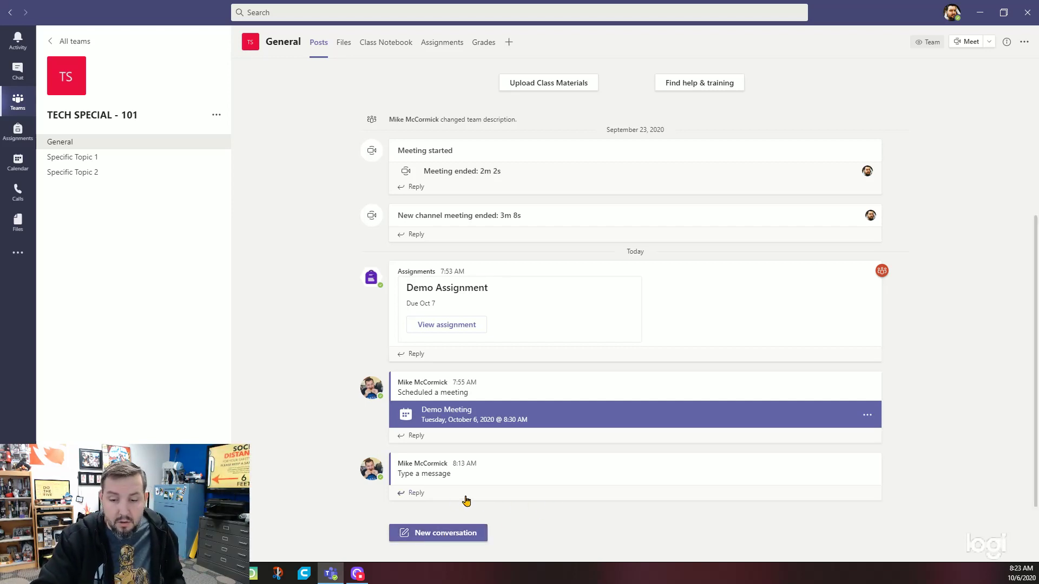
View the Demo Meeting's summary in the calendar, and open its full details from the meeting post in the General channel.
{"action": "mouse_move", "coordinate": [436, 463]}
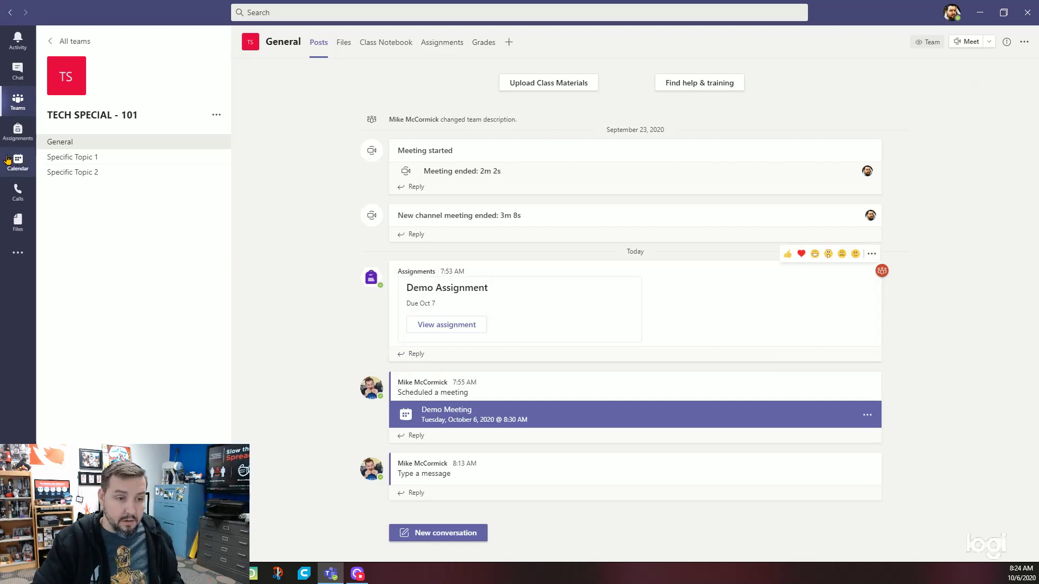
{"action": "left_click", "coordinate": [11, 160]}
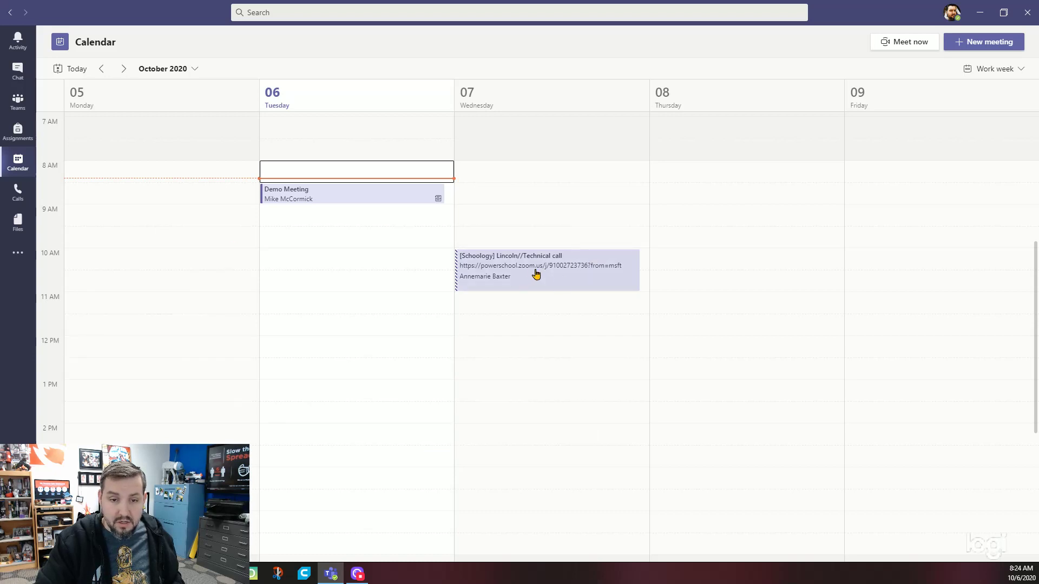
{"action": "left_click", "coordinate": [358, 200]}
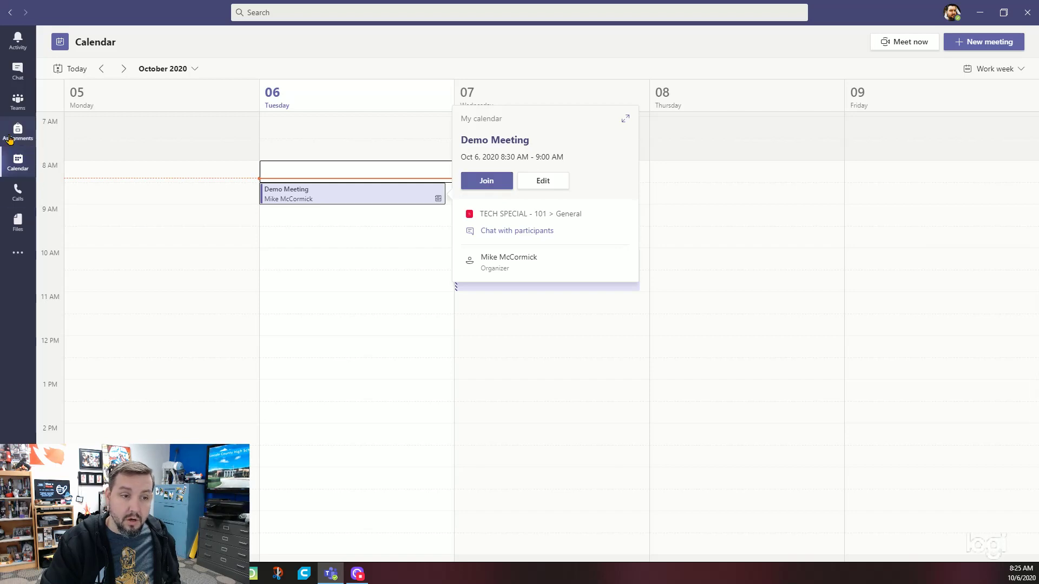
{"action": "left_click", "coordinate": [17, 102]}
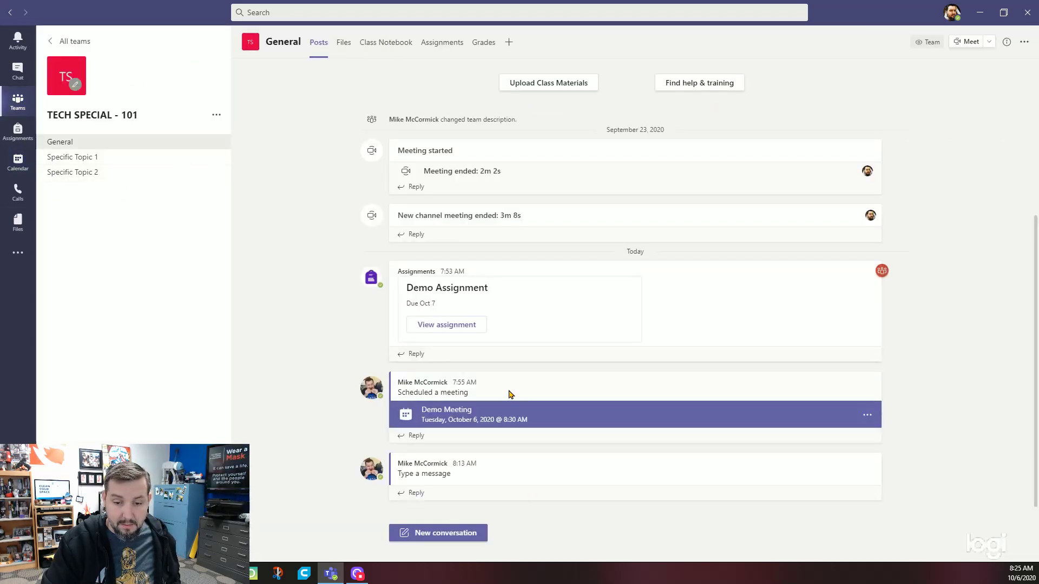
{"action": "left_click", "coordinate": [440, 410]}
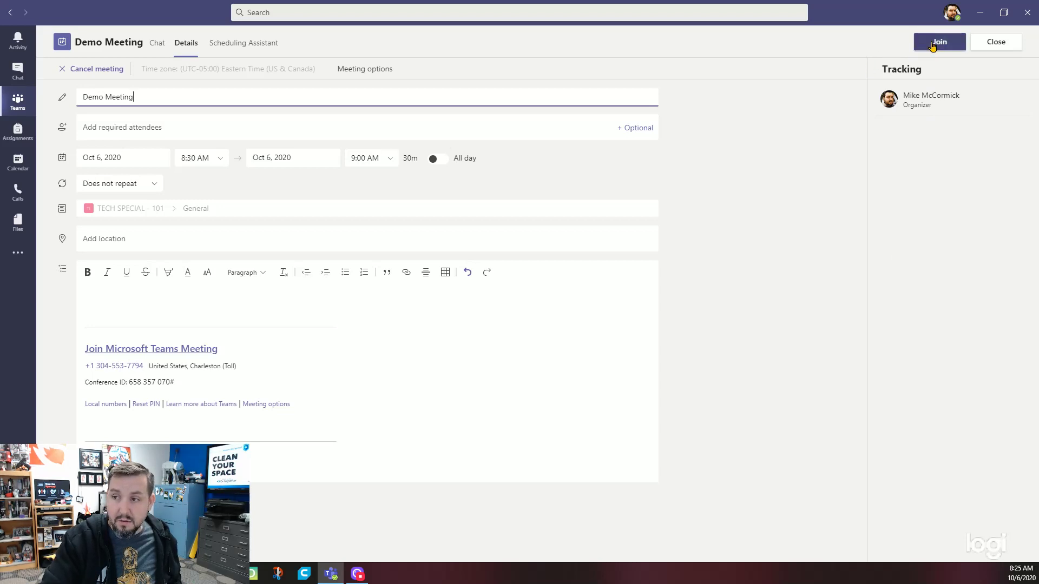
Open the Demo Meeting's pre-join window from the calendar and switch the camera off and back on.
{"action": "left_click", "coordinate": [18, 160]}
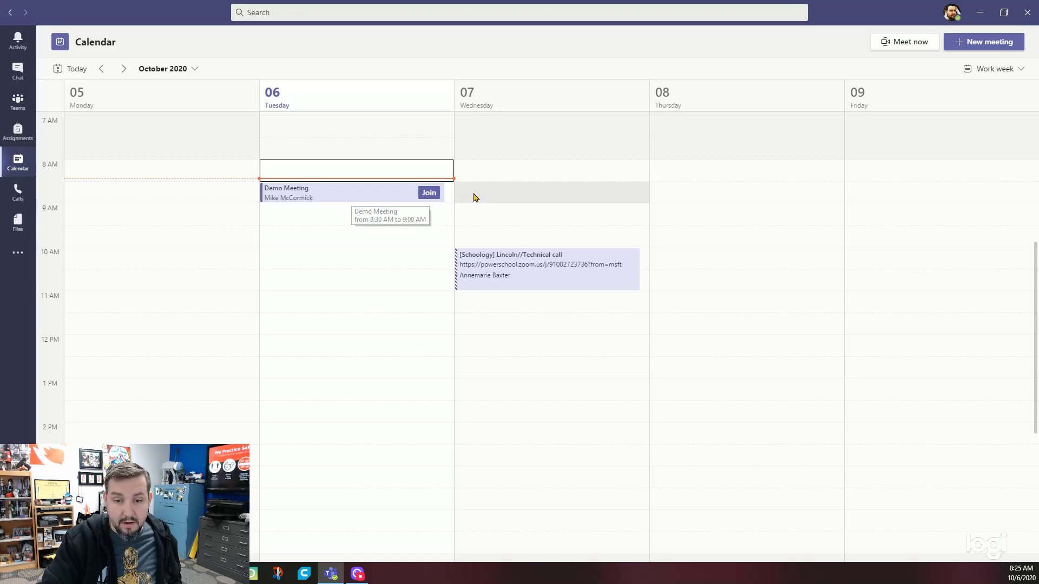
{"action": "left_click", "coordinate": [432, 195]}
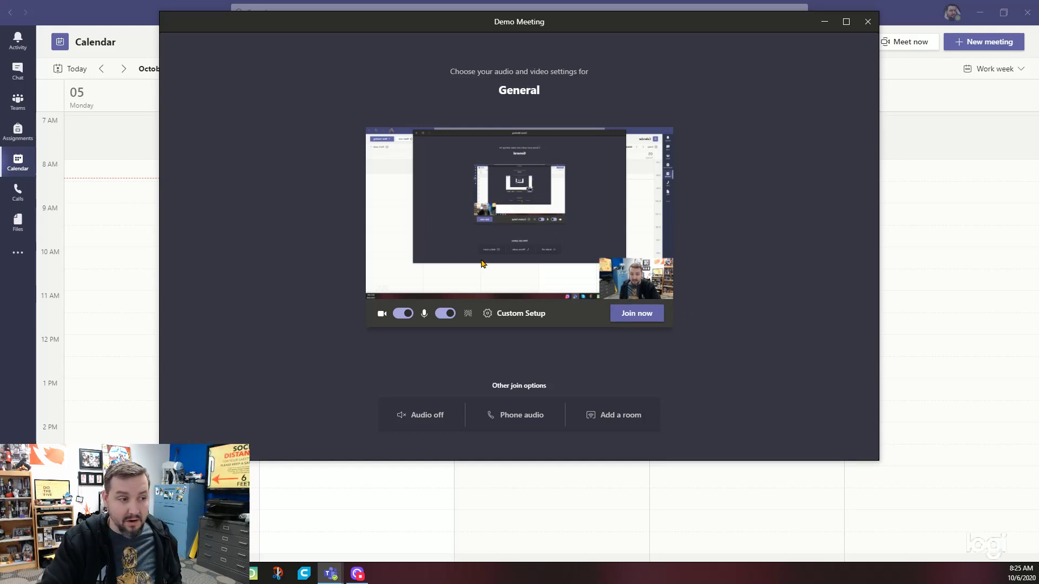
{"action": "left_click_drag", "start_coordinate": [510, 27], "coordinate": [503, 57]}
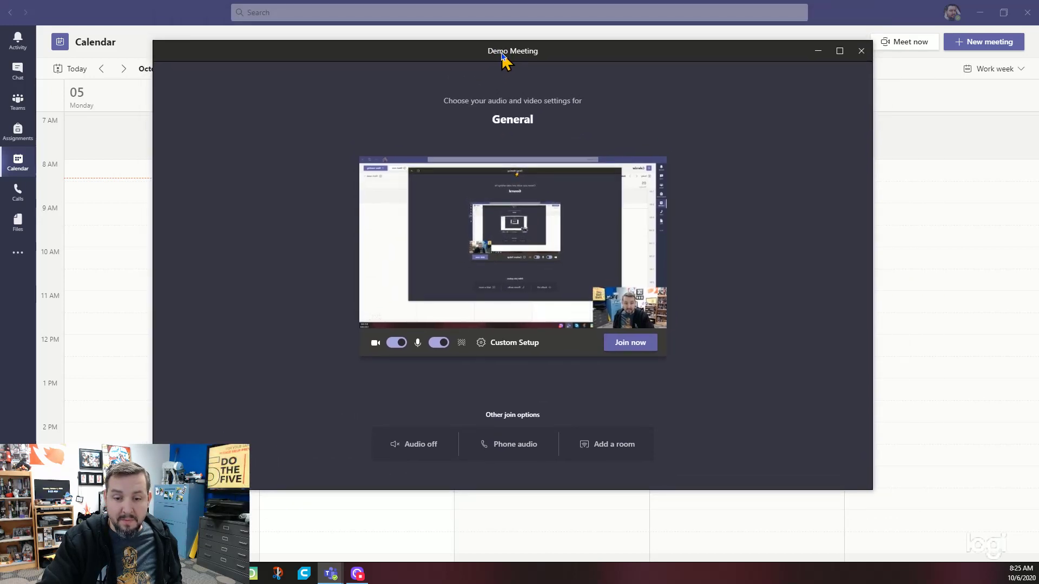
{"action": "left_click", "coordinate": [393, 344]}
{"action": "left_click", "coordinate": [393, 344]}
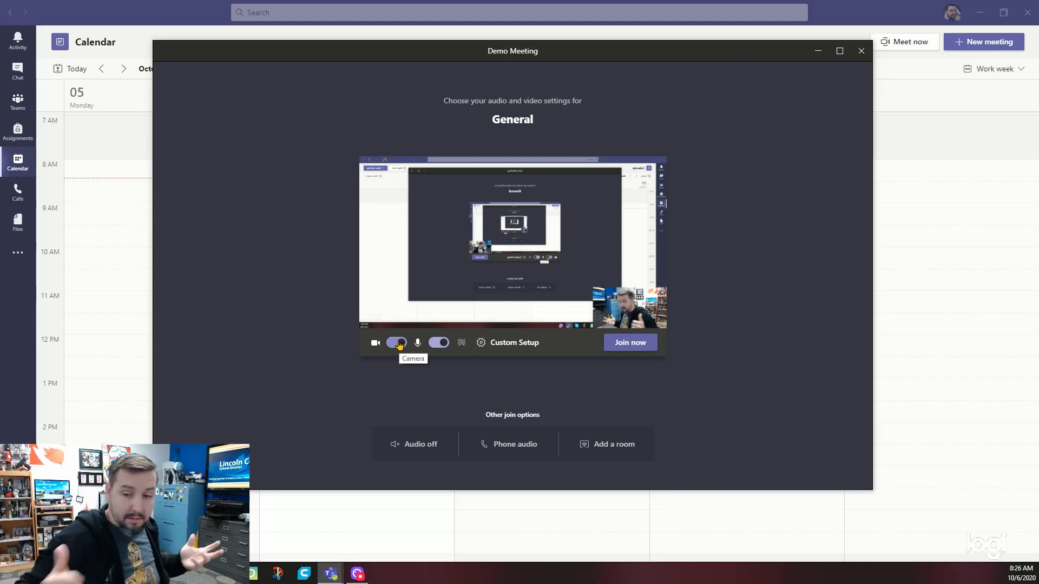
Try the Blur and teal lockers video backgrounds, and apply the white room background with the black-framed mirror.
{"action": "left_click", "coordinate": [461, 343]}
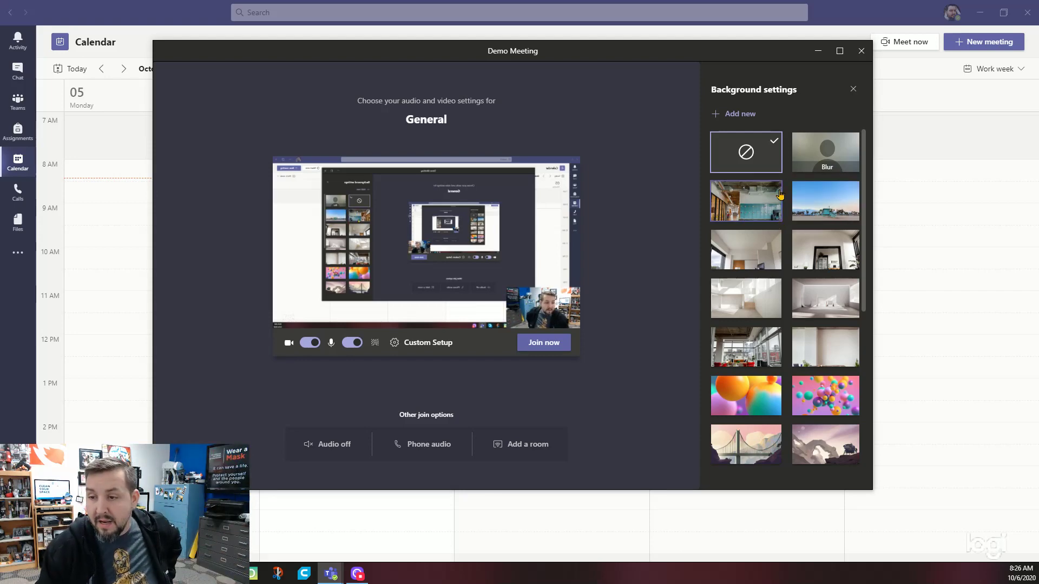
{"action": "left_click", "coordinate": [805, 156]}
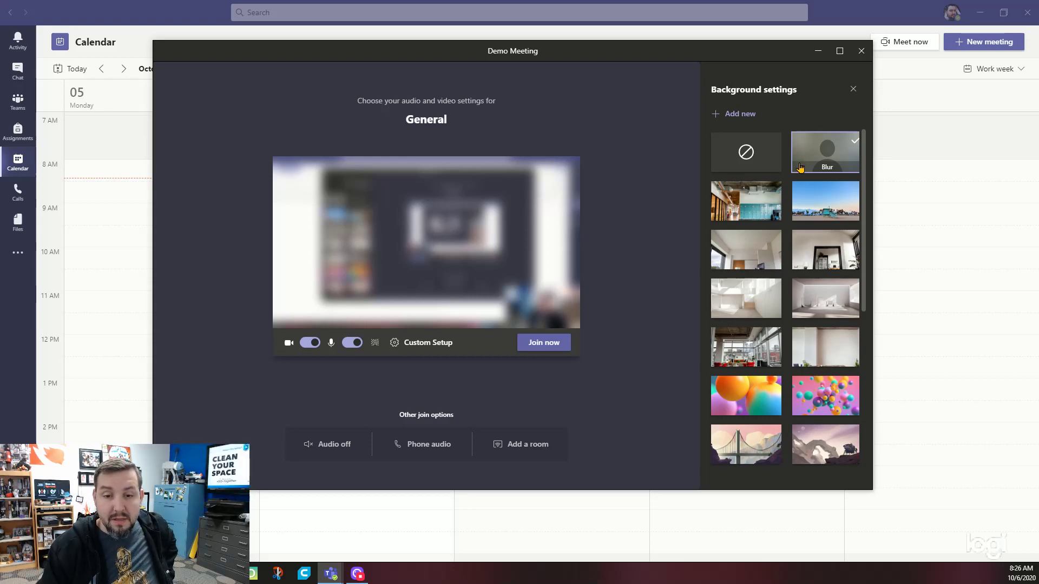
{"action": "left_click", "coordinate": [745, 206]}
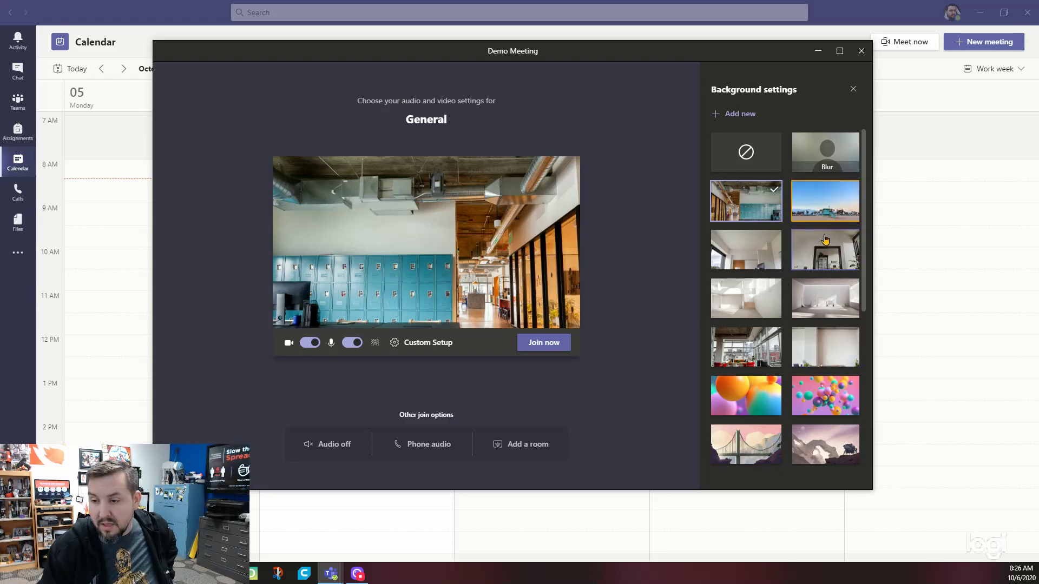
{"action": "left_click", "coordinate": [827, 252]}
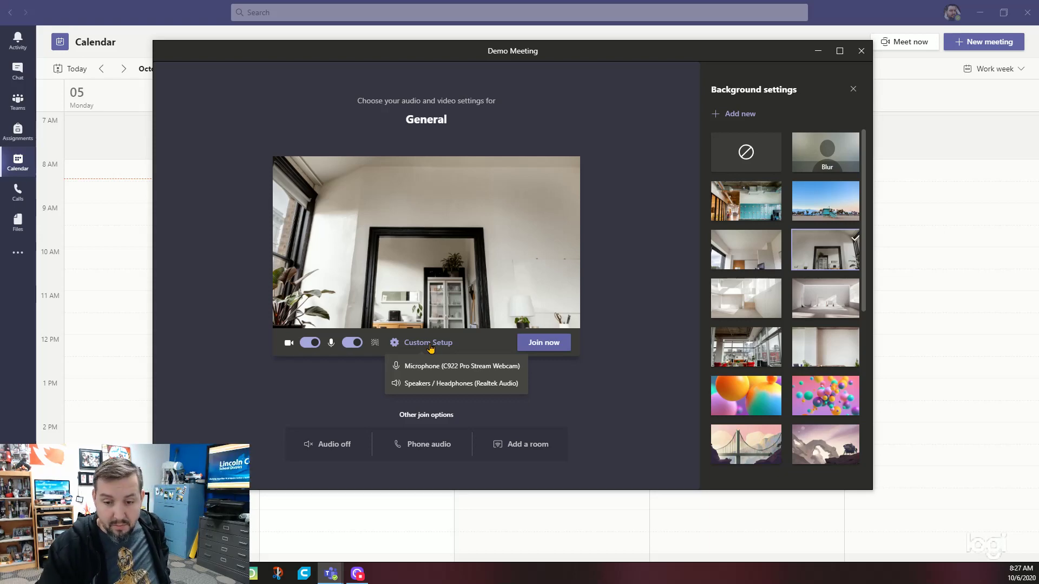
Check the available cameras and microphones in the meeting's device settings without changing them, and close the settings.
{"action": "left_click", "coordinate": [431, 346]}
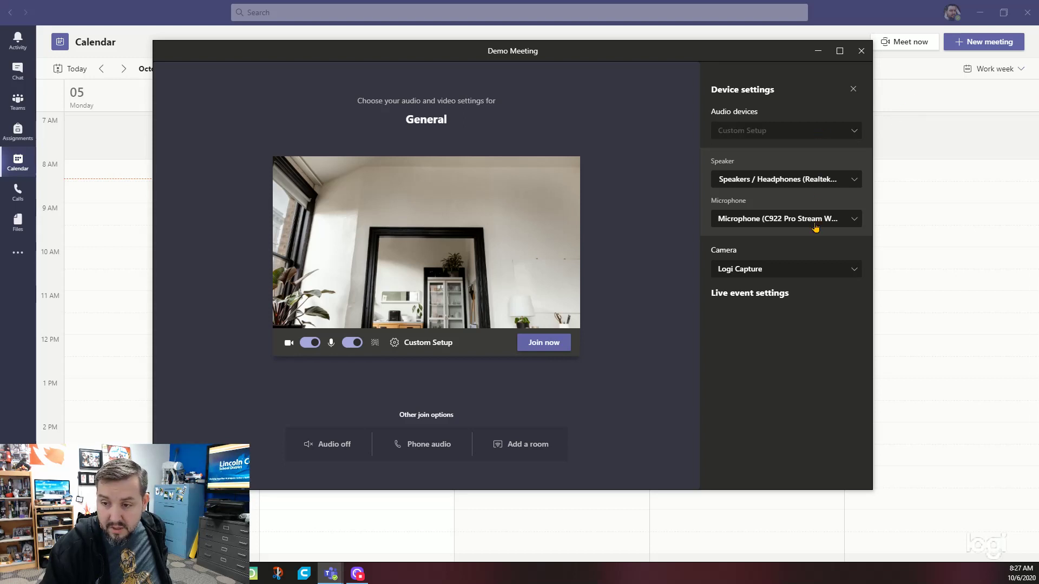
{"action": "left_click", "coordinate": [789, 270]}
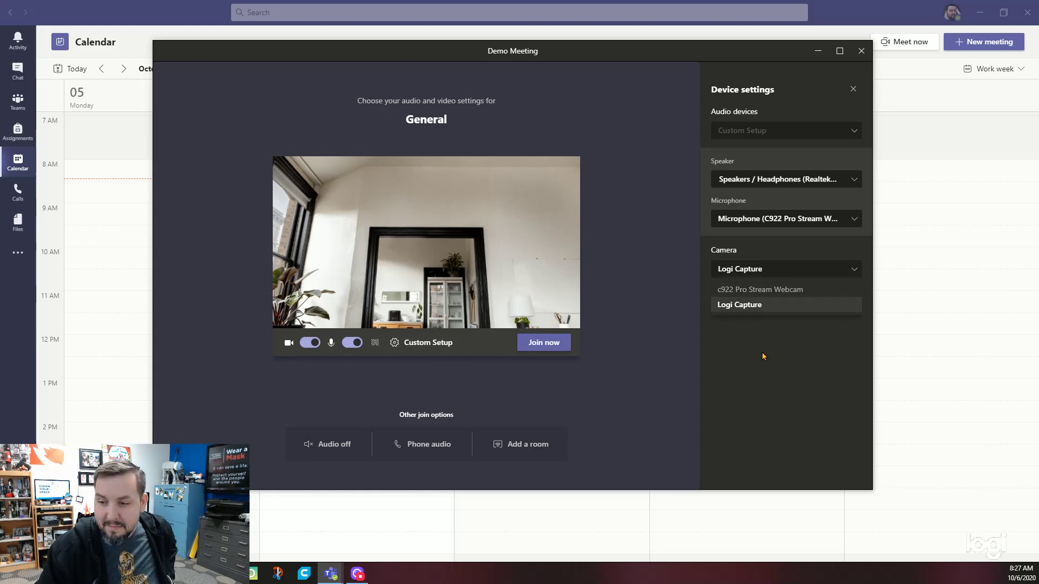
{"action": "left_click", "coordinate": [752, 220]}
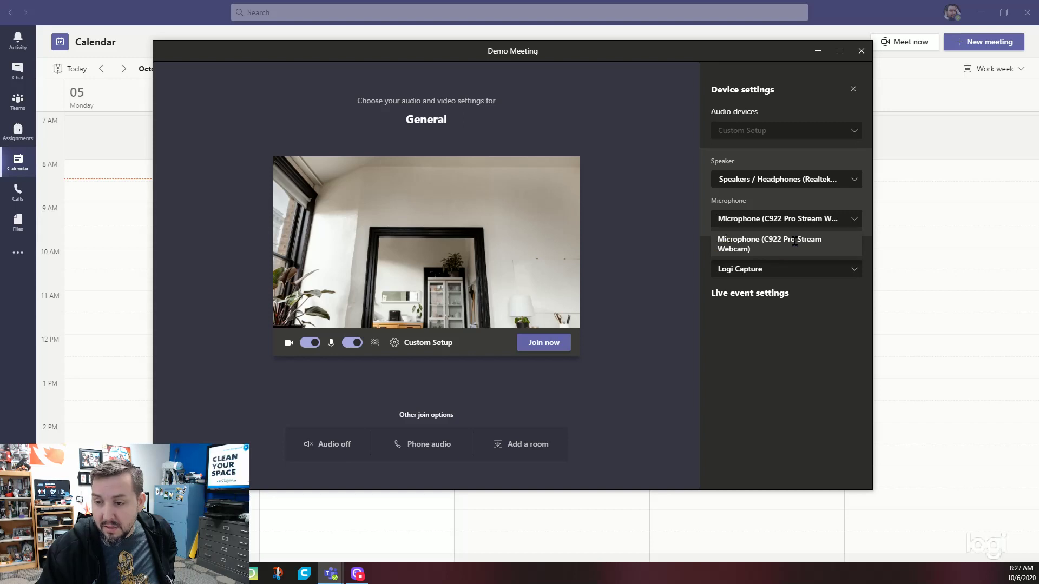
{"action": "left_click", "coordinate": [804, 365]}
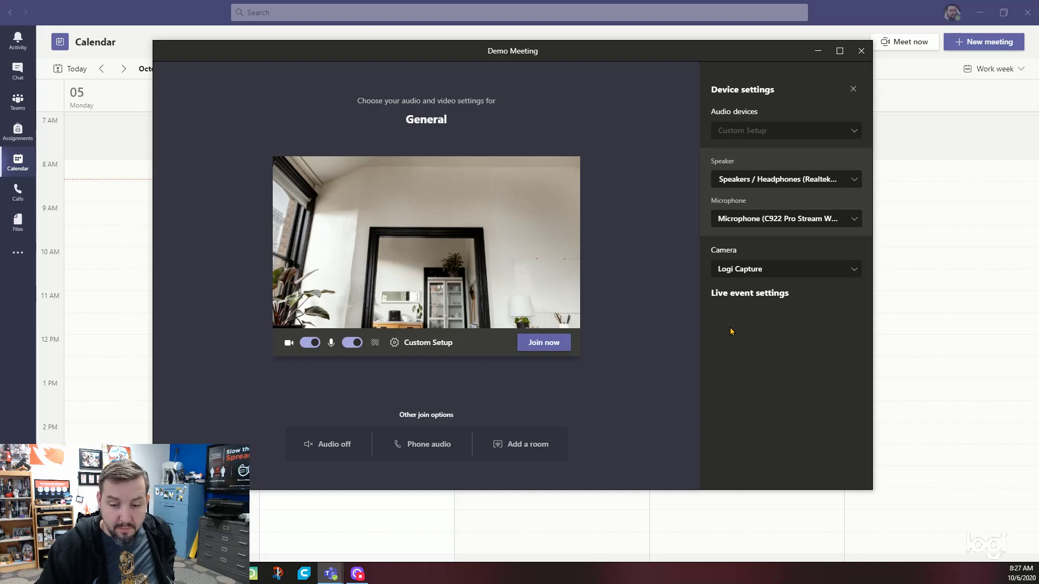
{"action": "left_click", "coordinate": [854, 88]}
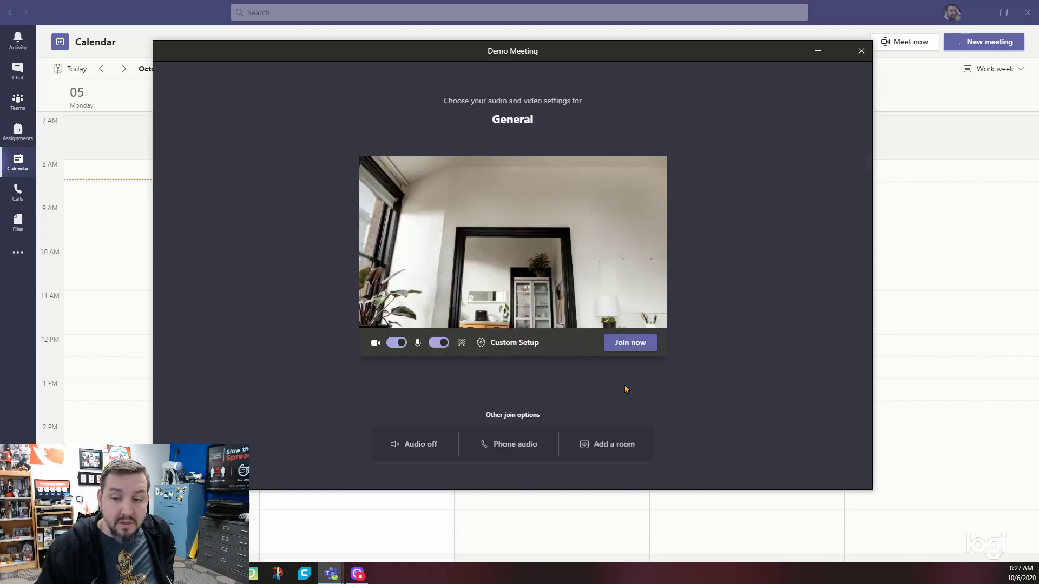
Join the Demo Meeting with the chosen audio and video settings and shift its window slightly.
{"action": "left_click", "coordinate": [626, 342]}
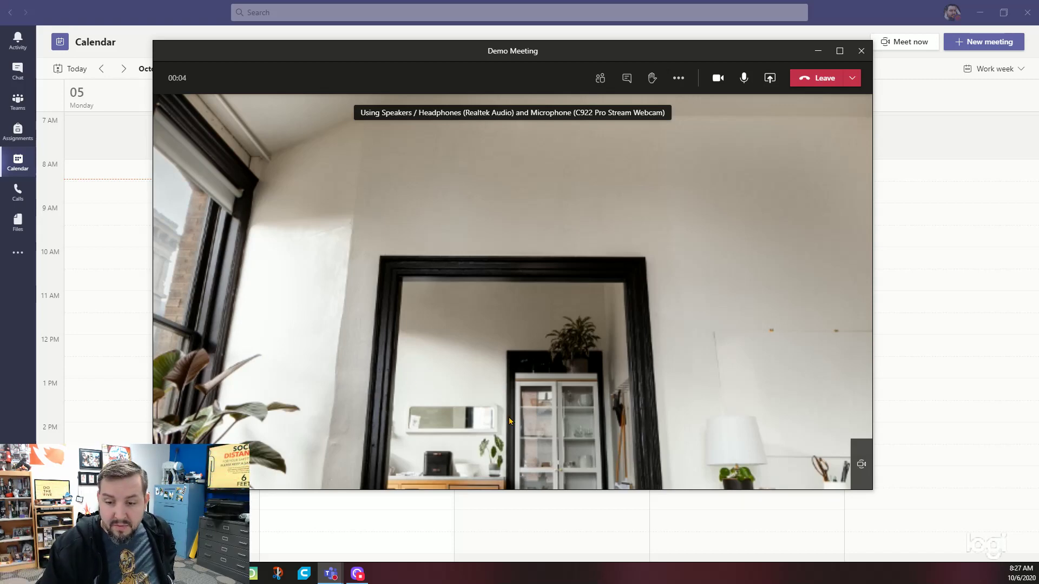
{"action": "mouse_move", "coordinate": [530, 51]}
{"action": "left_mouse_down"}
{"action": "mouse_move", "coordinate": [589, 86]}
{"action": "mouse_move", "coordinate": [434, 56]}
{"action": "mouse_move", "coordinate": [616, 102]}
{"action": "mouse_move", "coordinate": [489, 74]}
{"action": "mouse_move", "coordinate": [525, 106]}
{"action": "mouse_move", "coordinate": [611, 94]}
{"action": "mouse_move", "coordinate": [552, 59]}
{"action": "mouse_move", "coordinate": [461, 62]}
{"action": "mouse_move", "coordinate": [555, 57]}
{"action": "mouse_move", "coordinate": [522, 95]}
{"action": "mouse_move", "coordinate": [573, 81]}
{"action": "mouse_move", "coordinate": [577, 235]}
{"action": "mouse_move", "coordinate": [547, 370]}
{"action": "mouse_move", "coordinate": [510, 146]}
{"action": "mouse_move", "coordinate": [520, 51]}
{"action": "mouse_move", "coordinate": [539, 56]}
{"action": "left_mouse_up"}
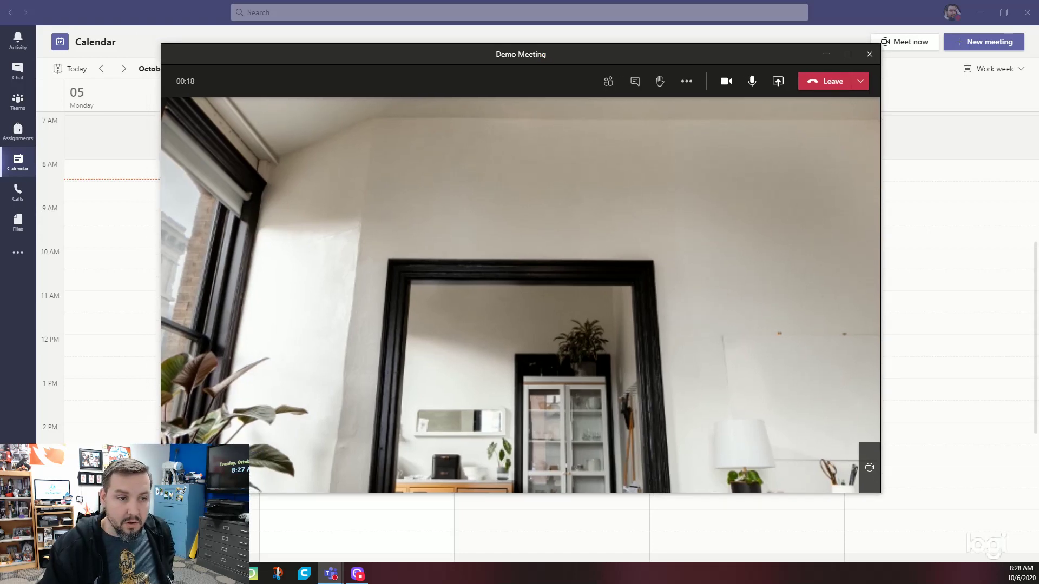
View the running Demo Meeting in the General channel's posts, and bring the meeting window back to the front.
{"action": "left_click", "coordinate": [18, 98]}
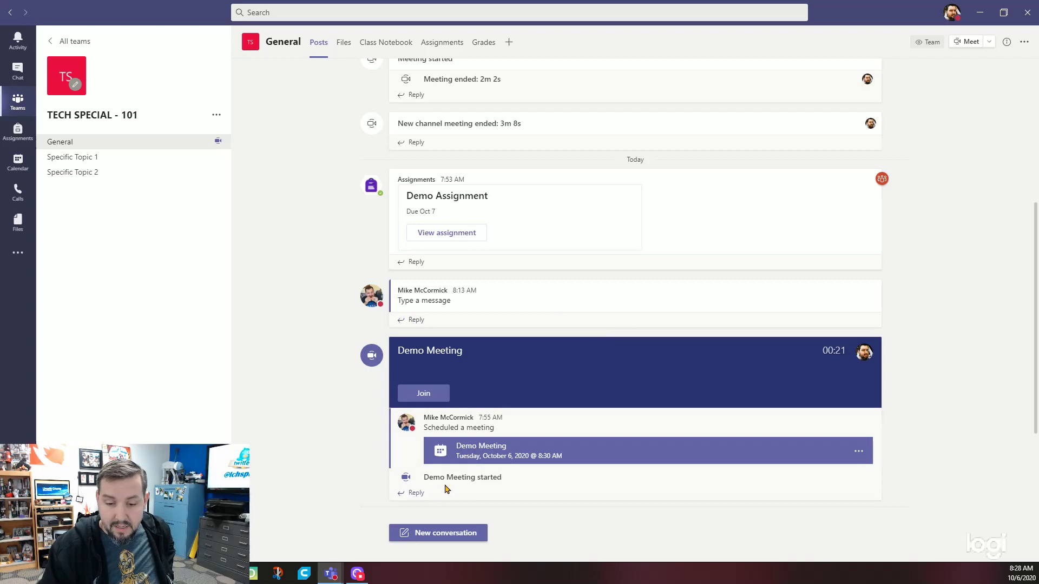
{"action": "mouse_move", "coordinate": [334, 576]}
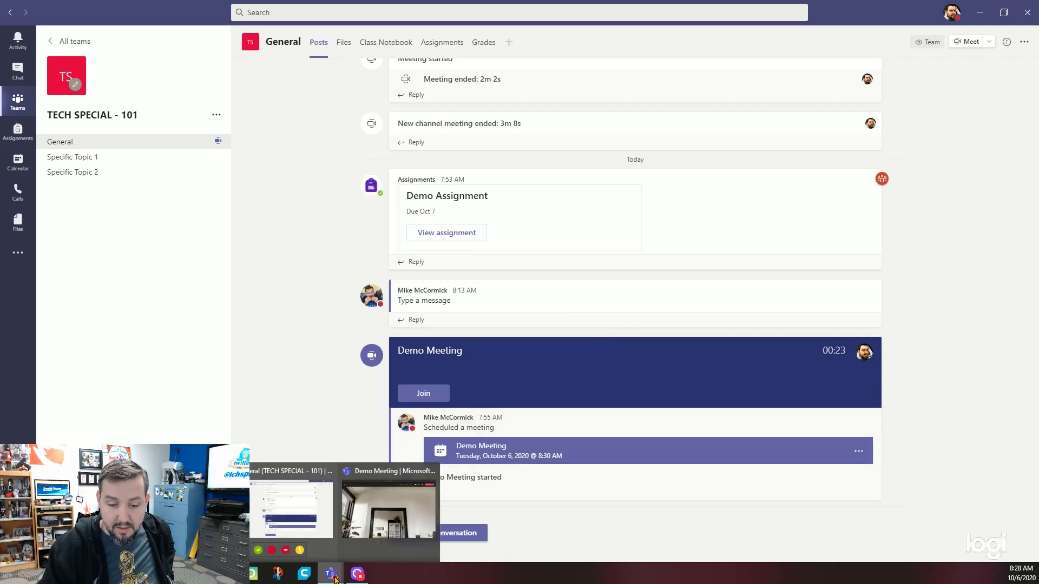
{"action": "left_click", "coordinate": [386, 517]}
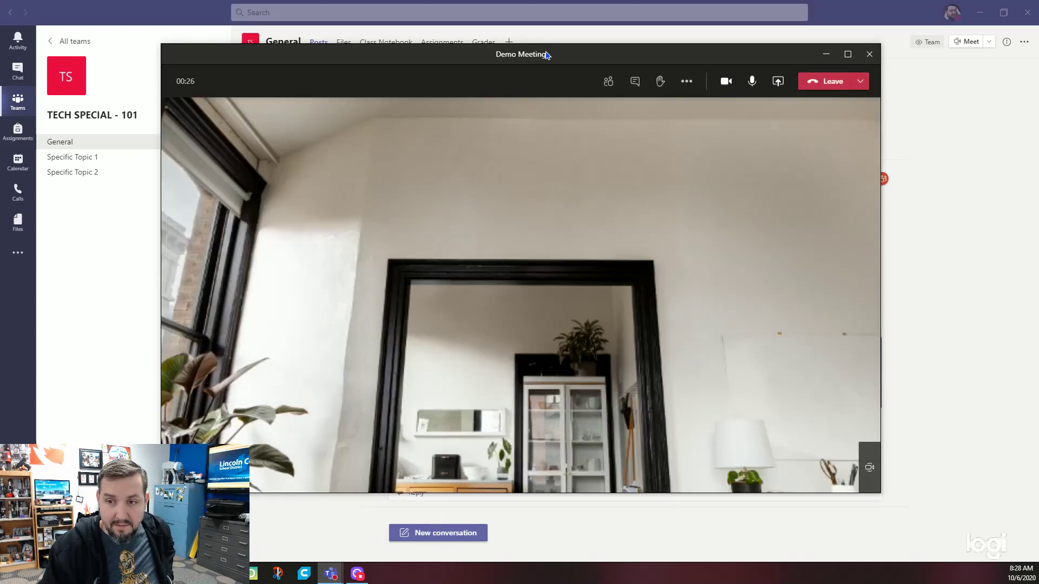
{"action": "mouse_move", "coordinate": [547, 54]}
{"action": "left_mouse_down"}
{"action": "mouse_move", "coordinate": [539, 60]}
{"action": "mouse_move", "coordinate": [561, 60]}
{"action": "left_mouse_up"}
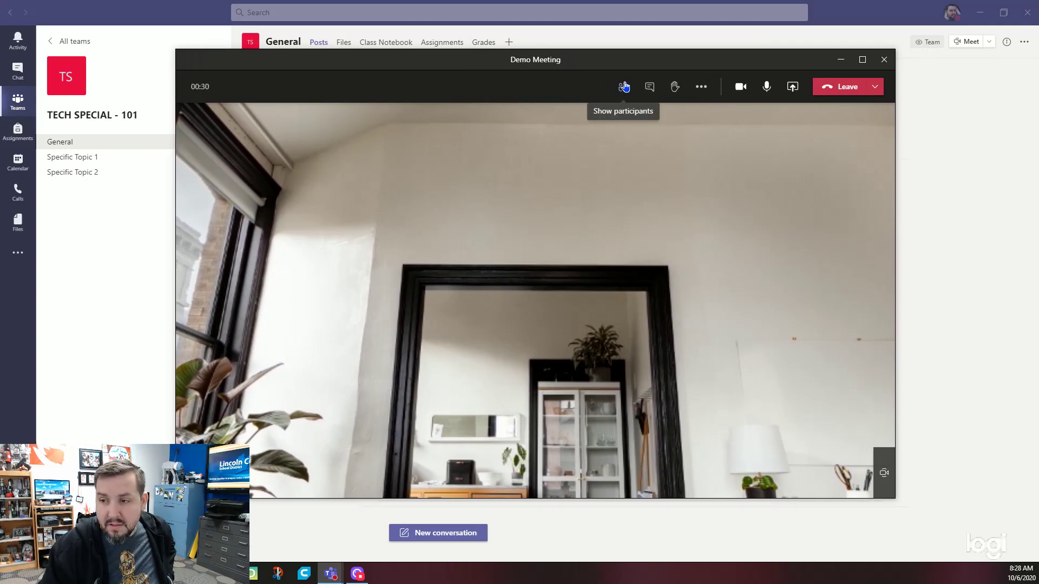
Look over the Demo Meeting's participants list, meeting chat and additional meeting actions, keeping the chat open.
{"action": "left_click", "coordinate": [625, 88]}
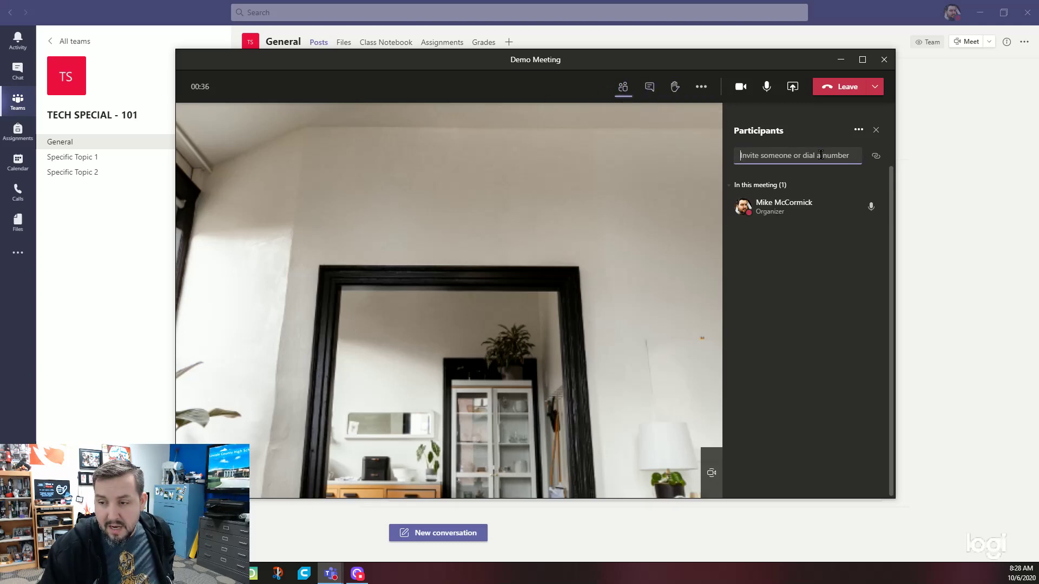
{"action": "left_click", "coordinate": [651, 87]}
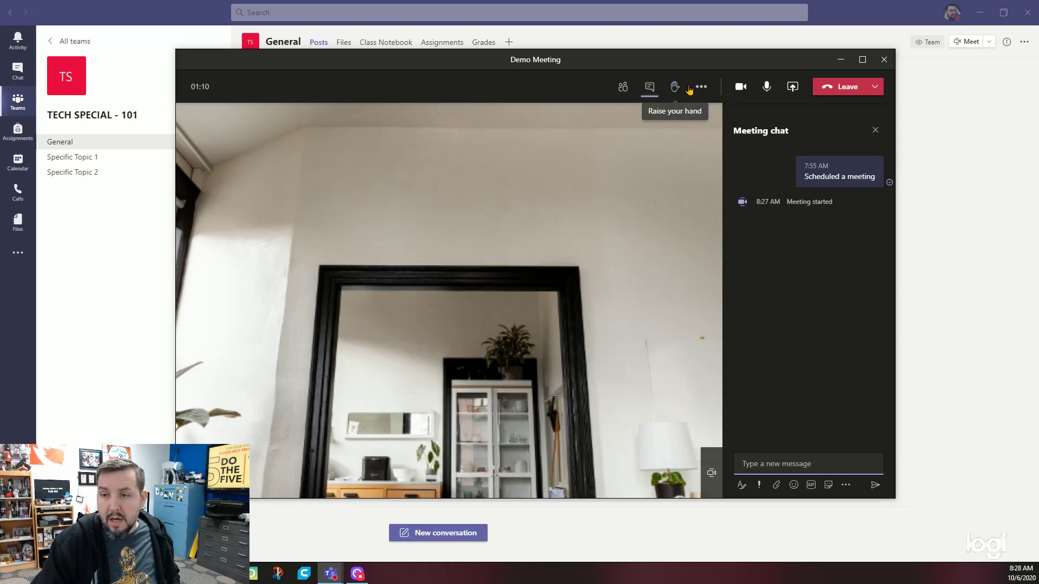
{"action": "left_click", "coordinate": [701, 88]}
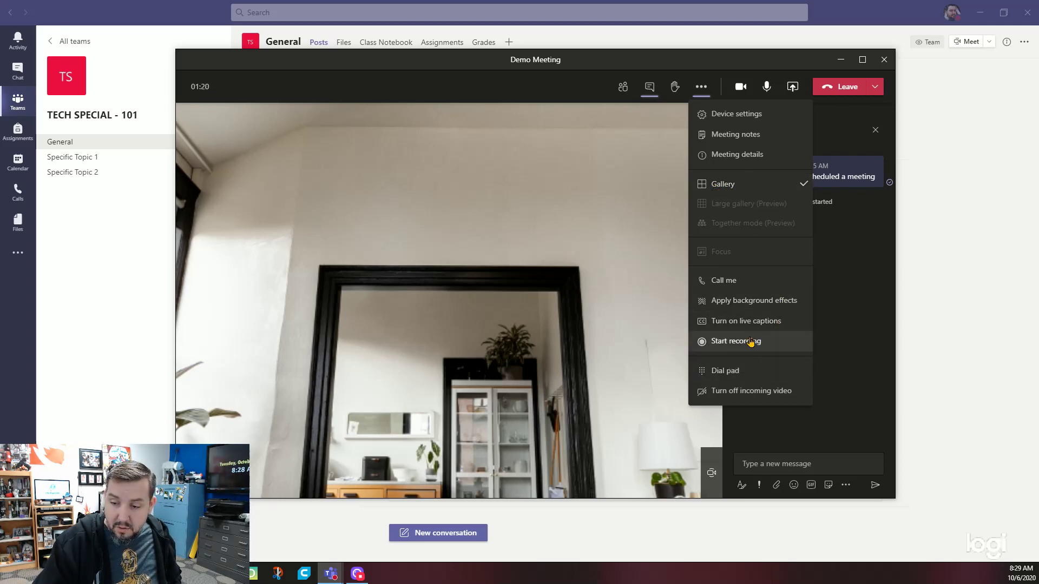
{"action": "left_click", "coordinate": [637, 176]}
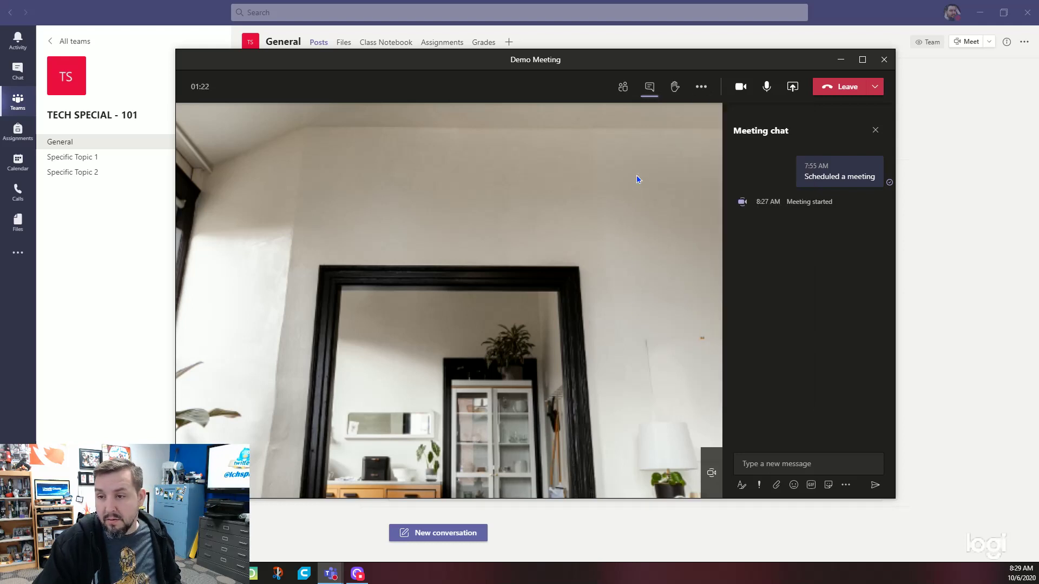
Turn the meeting camera off and back on, and mute and unmute the microphone.
{"action": "left_click", "coordinate": [741, 88]}
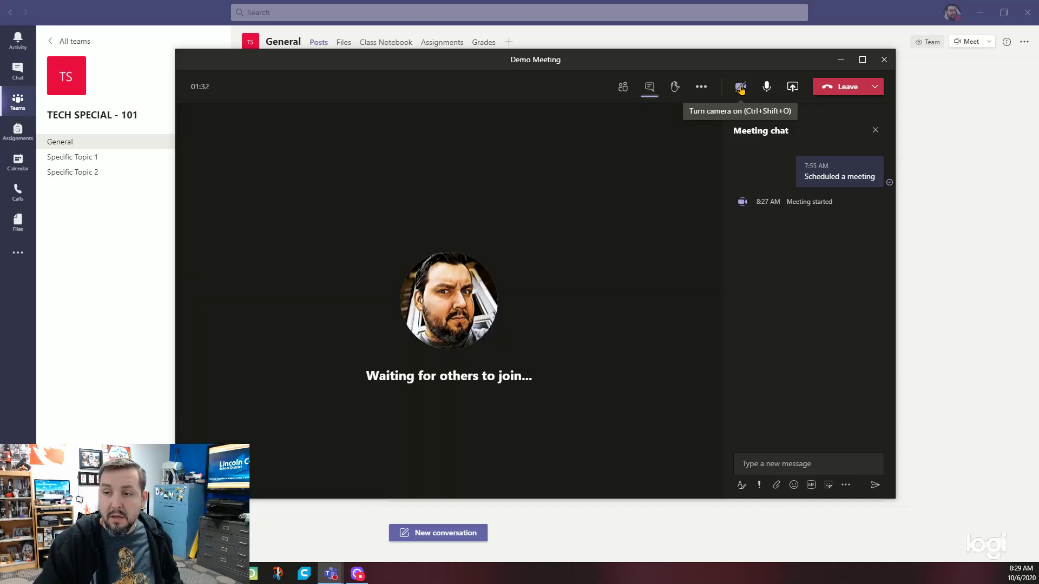
{"action": "left_click", "coordinate": [741, 88]}
{"action": "left_click", "coordinate": [767, 88]}
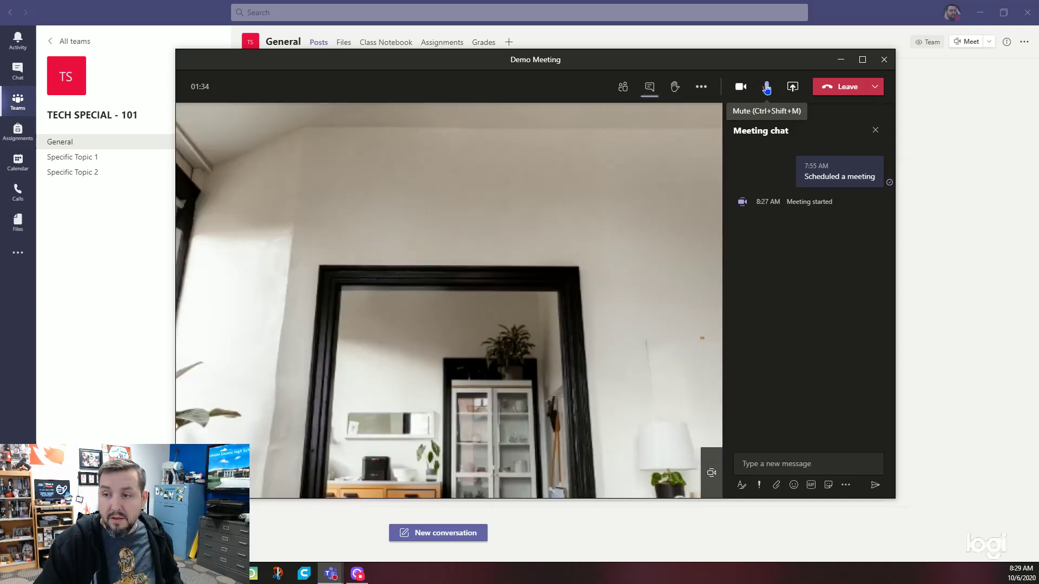
{"action": "left_click", "coordinate": [766, 87]}
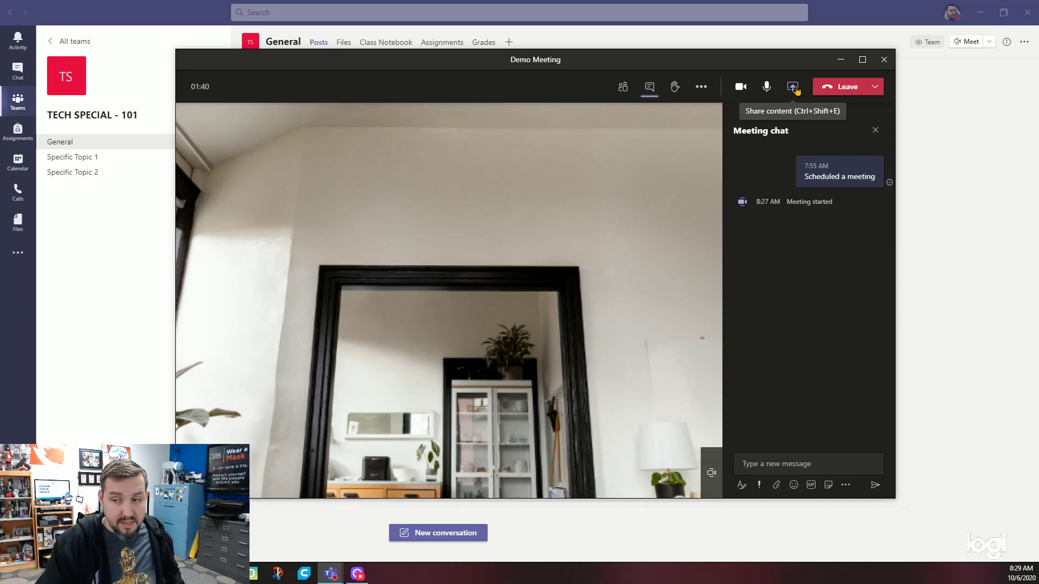
View the content available for sharing in the Demo Meeting without sharing anything, and leave the meeting.
{"action": "left_click", "coordinate": [795, 90]}
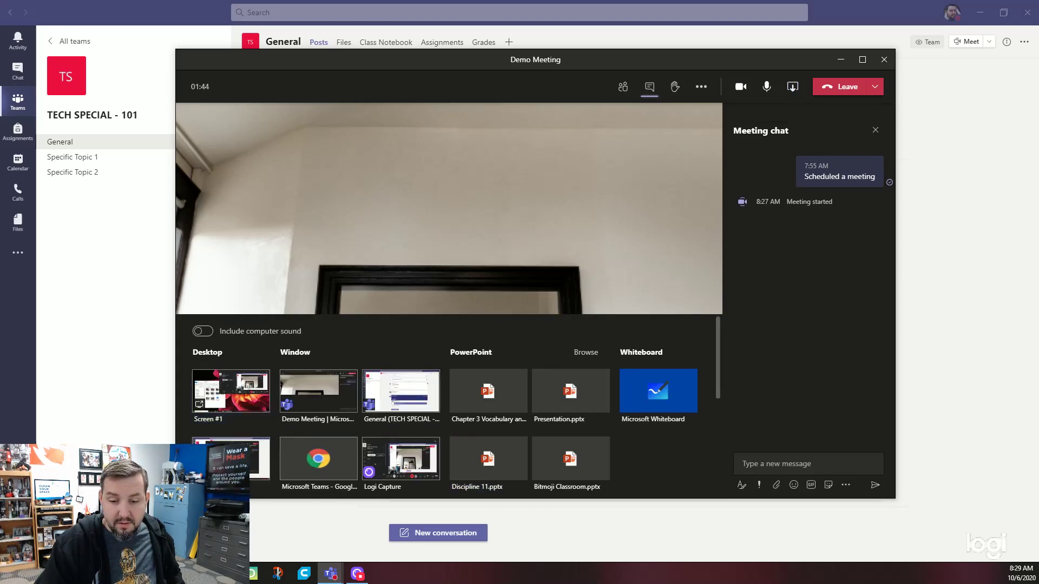
{"action": "left_click", "coordinate": [793, 91]}
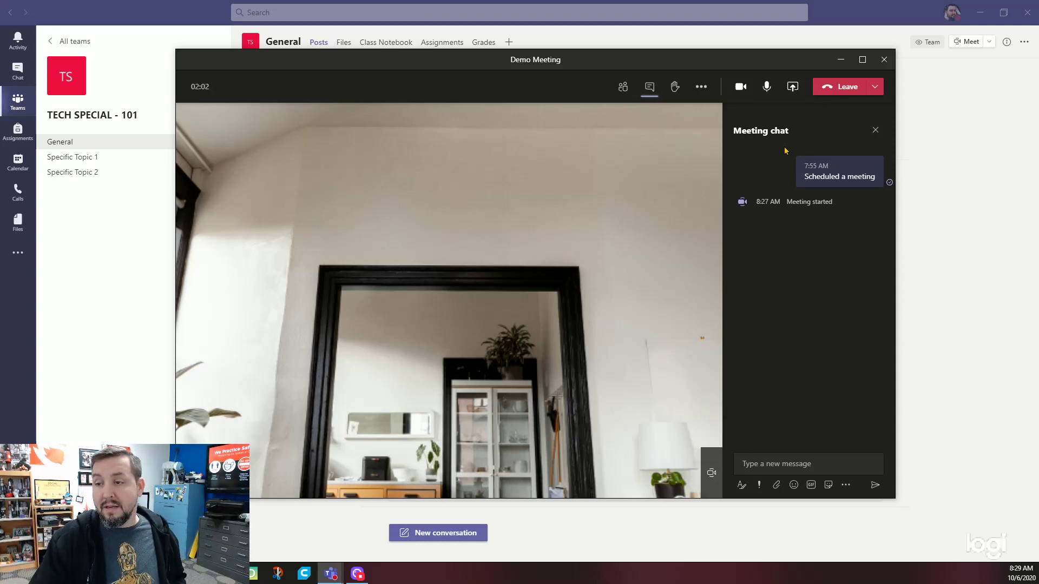
{"action": "left_click", "coordinate": [819, 95]}
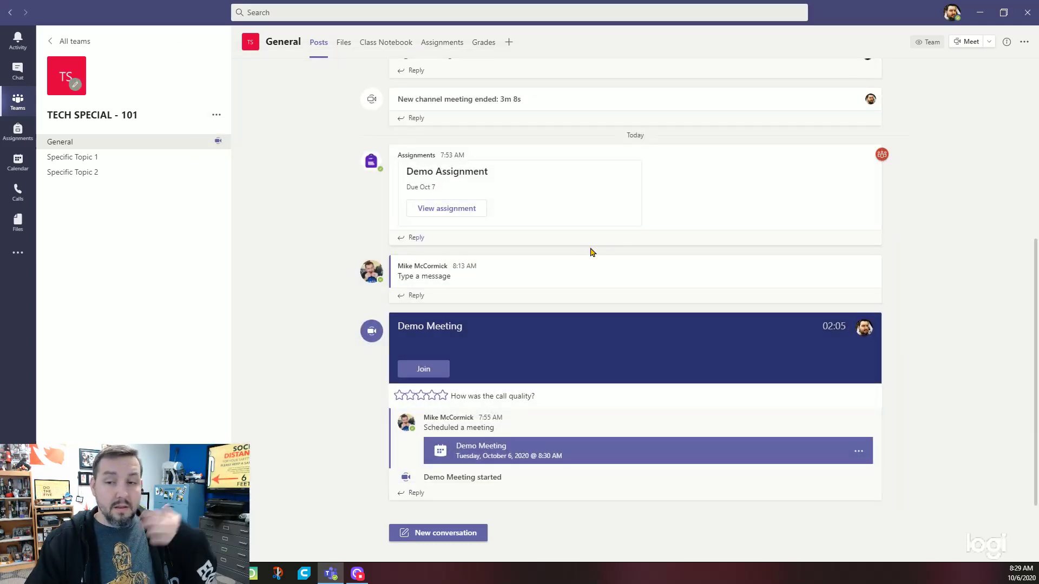